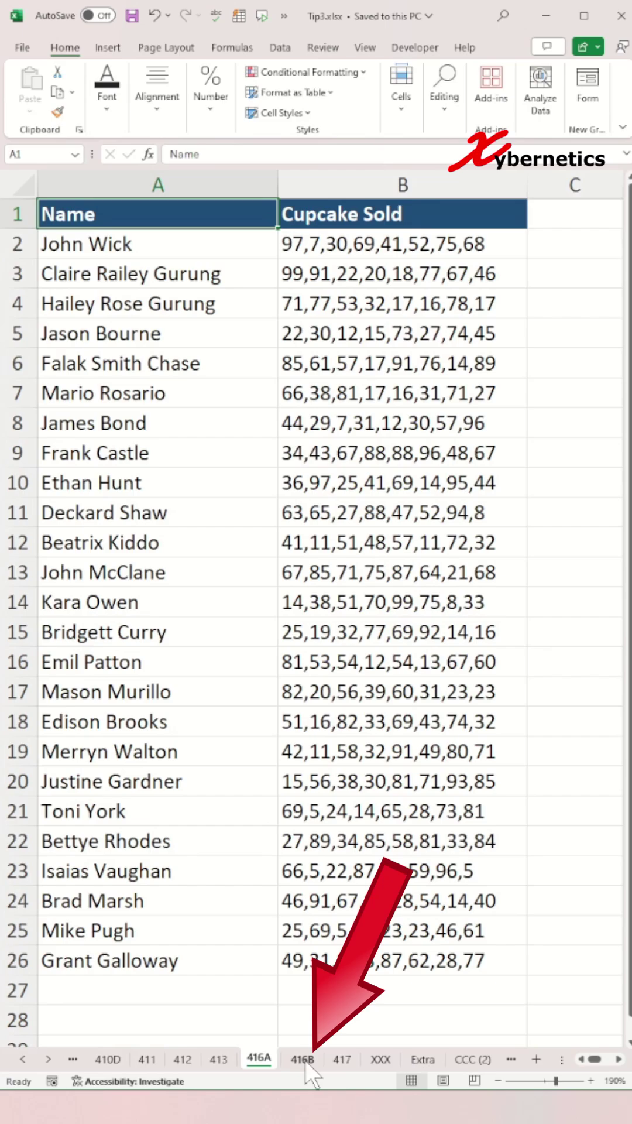
Step: Review the names on sheet 416B, then select A2:A26 on sheet 416A
left_click(305, 1060)
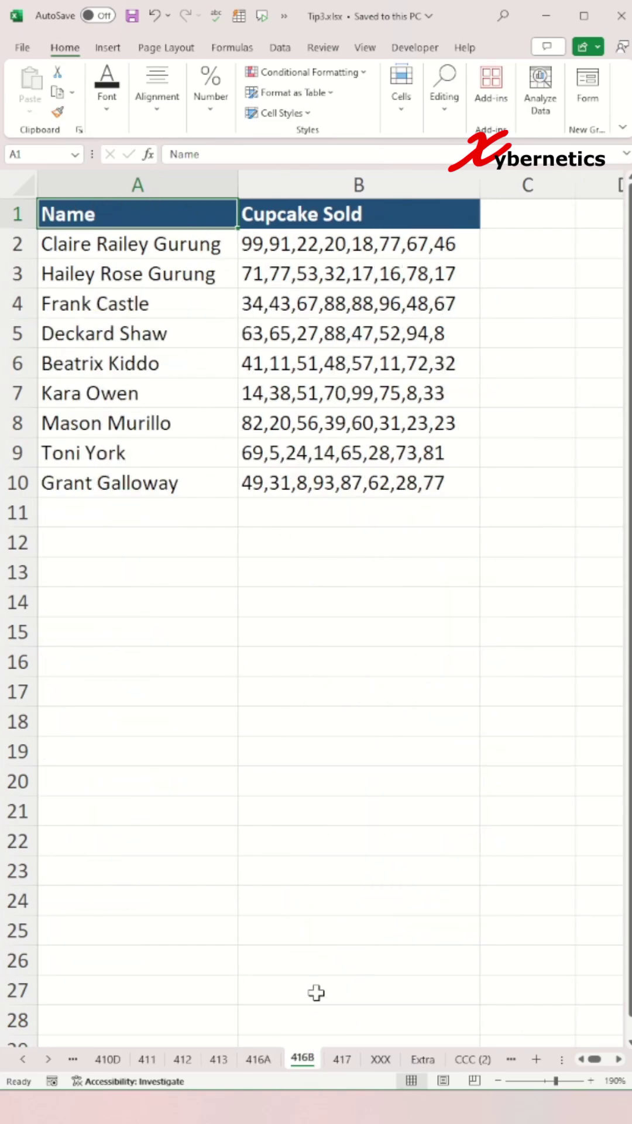
left_click(261, 1059)
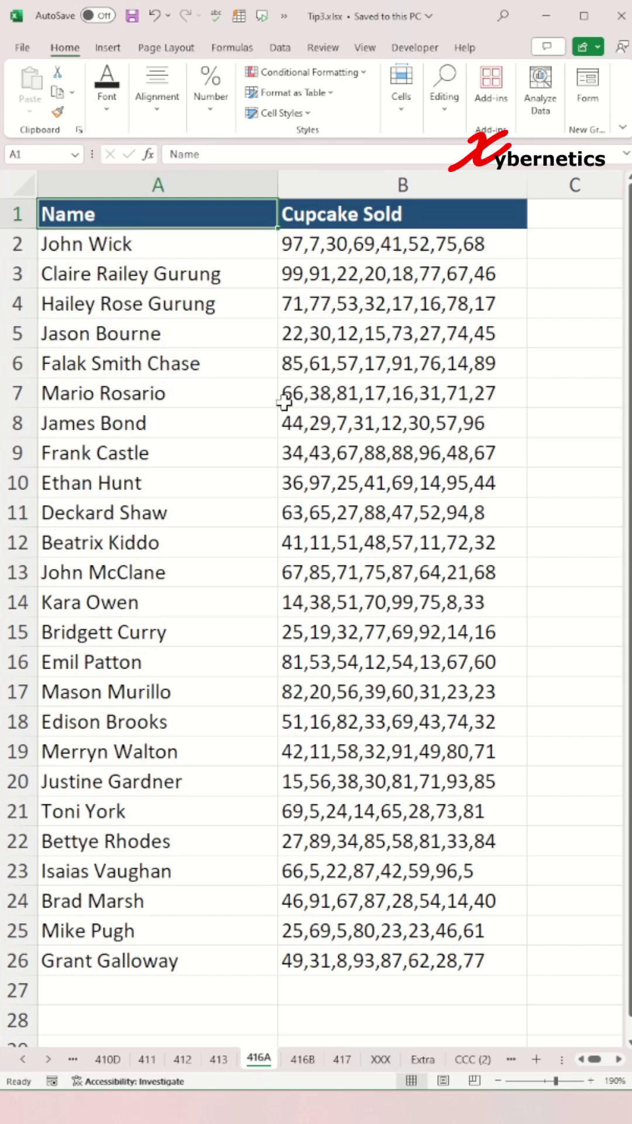
left_click(177, 252)
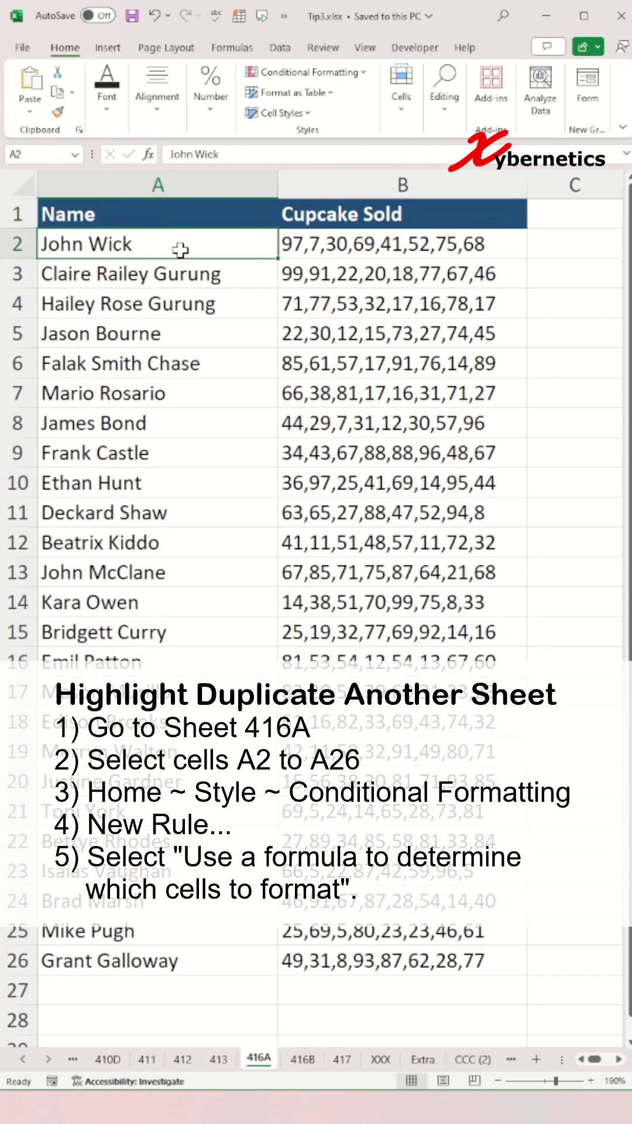
left_click(210, 952, "shift")
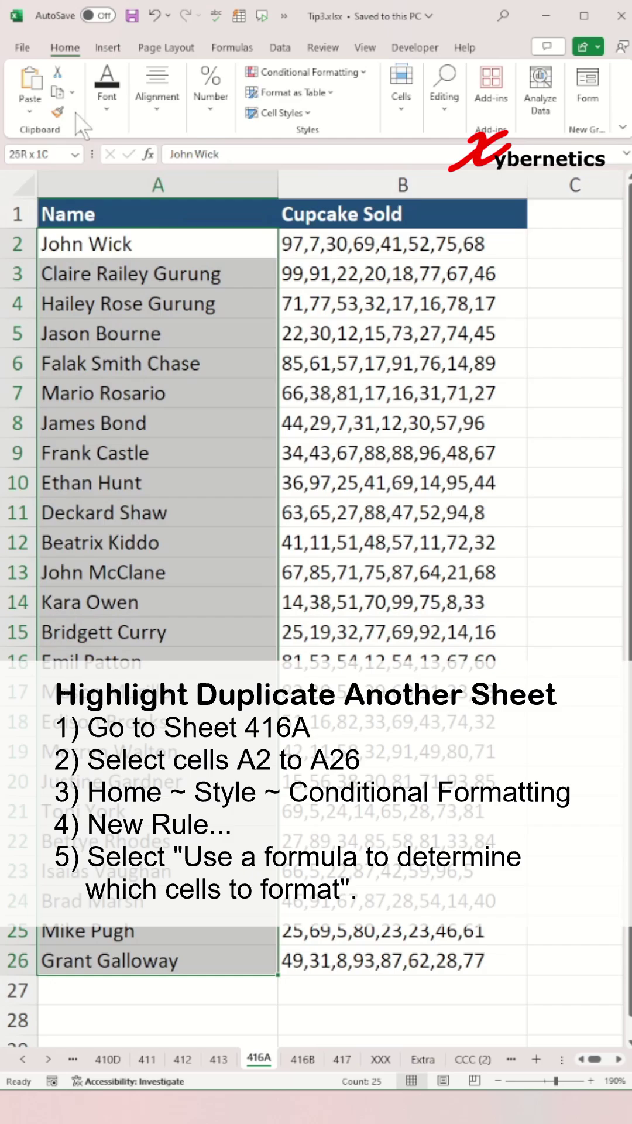
Step: Begin a new conditional formatting rule of type 'Use a formula to determine which cells to format'
left_click(311, 74)
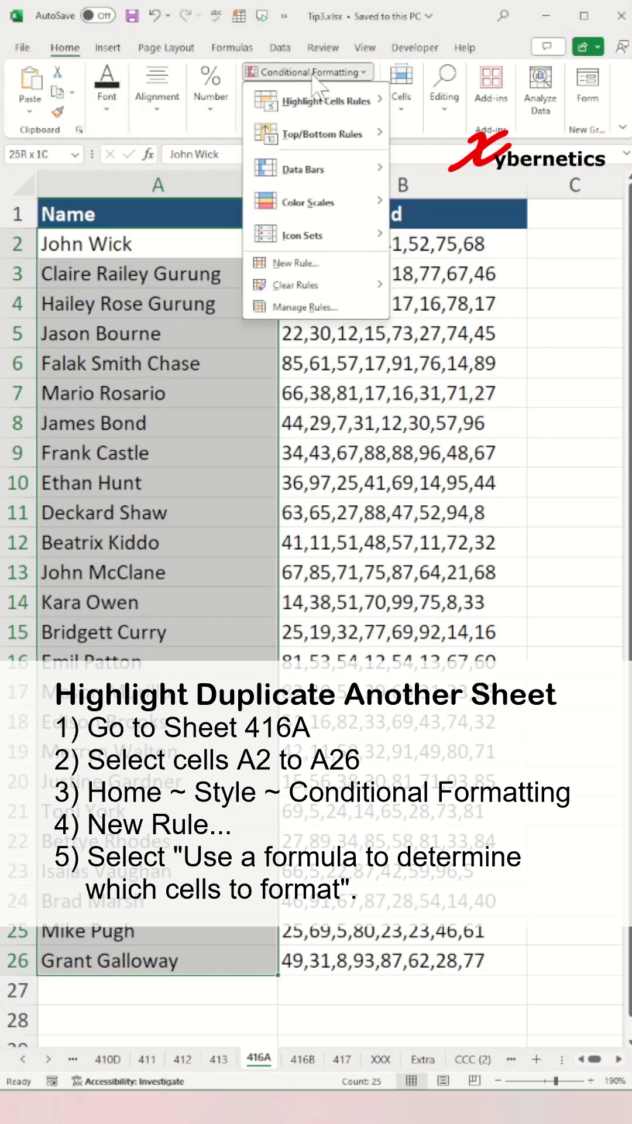
left_click(304, 263)
left_click(252, 182)
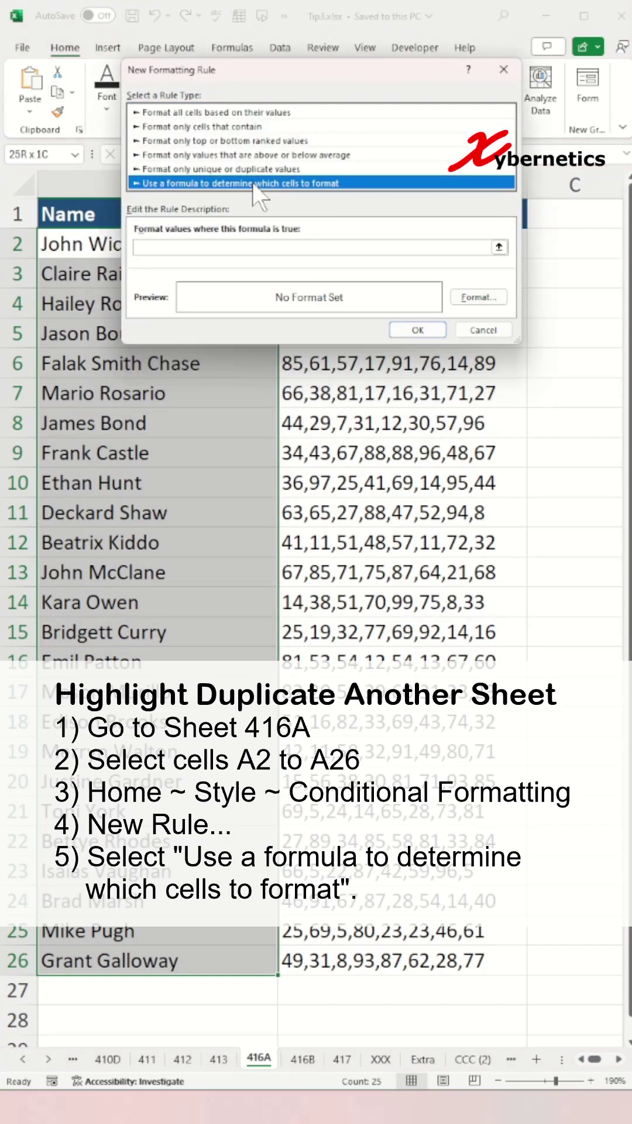
Step: Enter the rule formula =ISNUMBER(MATCH(A2,'416B'!$A$2:$A$10,0)) and set a red fill format
left_click(246, 249)
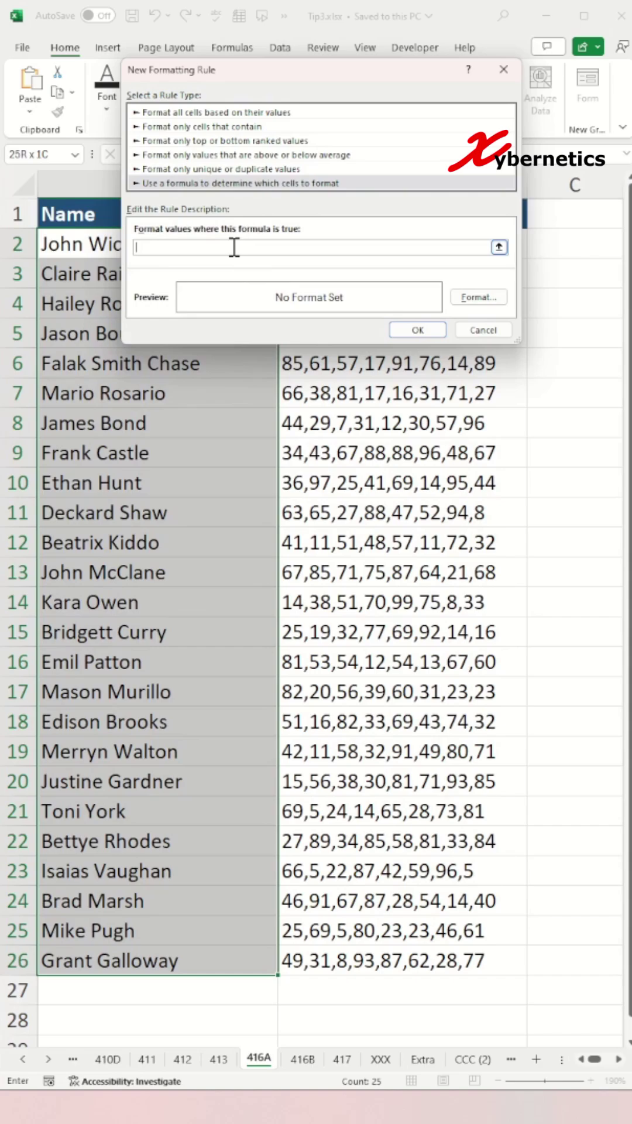
type("=ISNU")
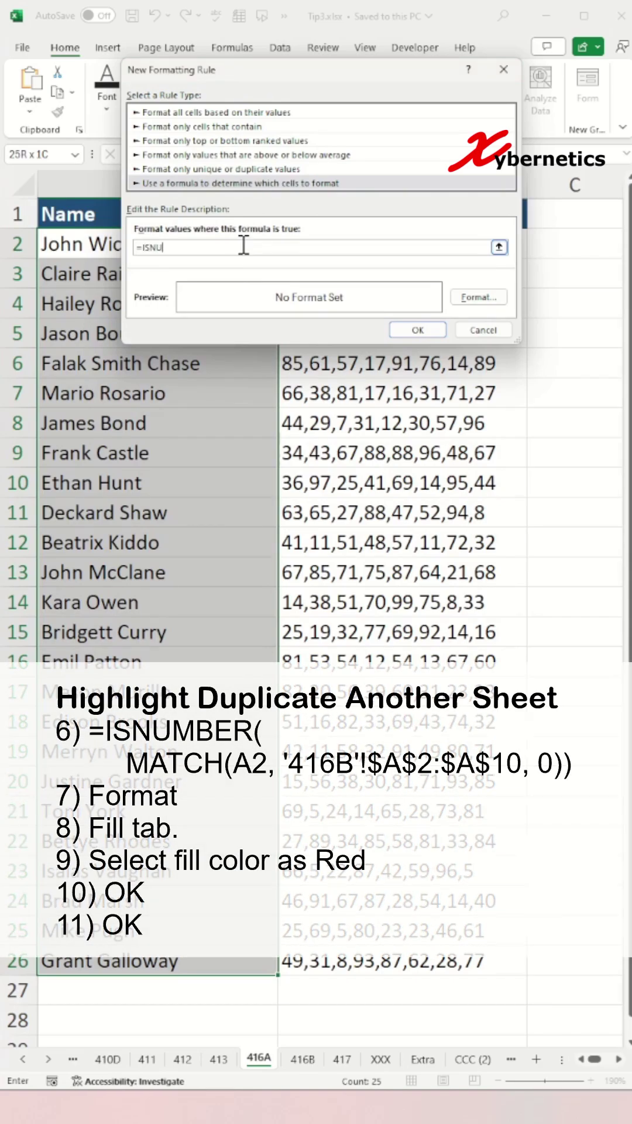
type("MBER(MATCH(A2, '416")
type("B'!$A$2:$A$10, 0")
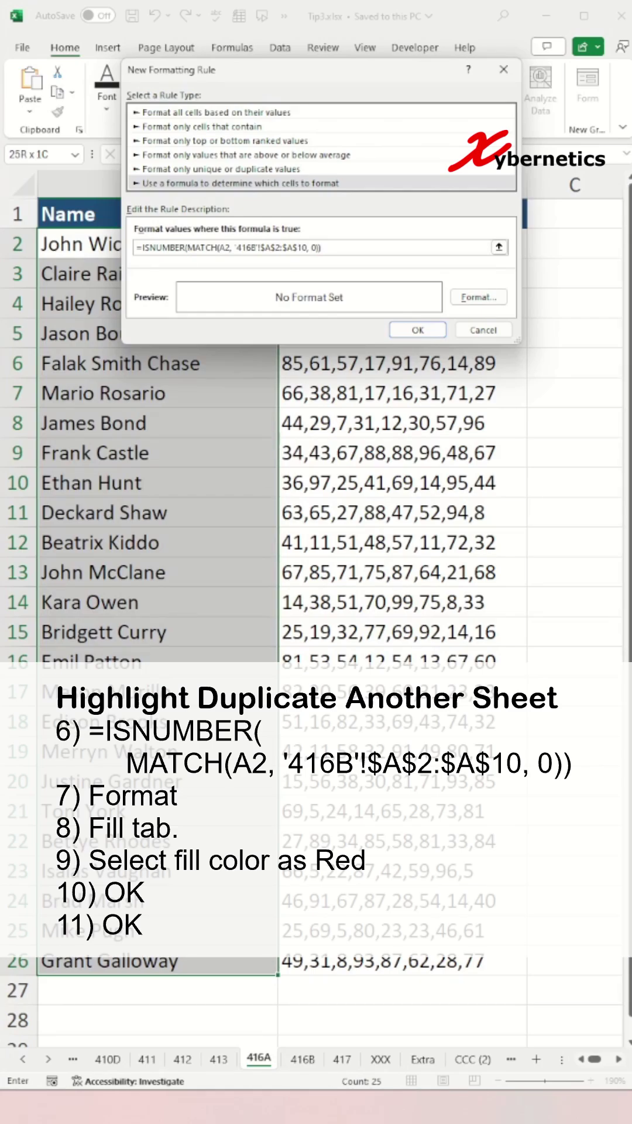
type(")")
left_click(479, 297)
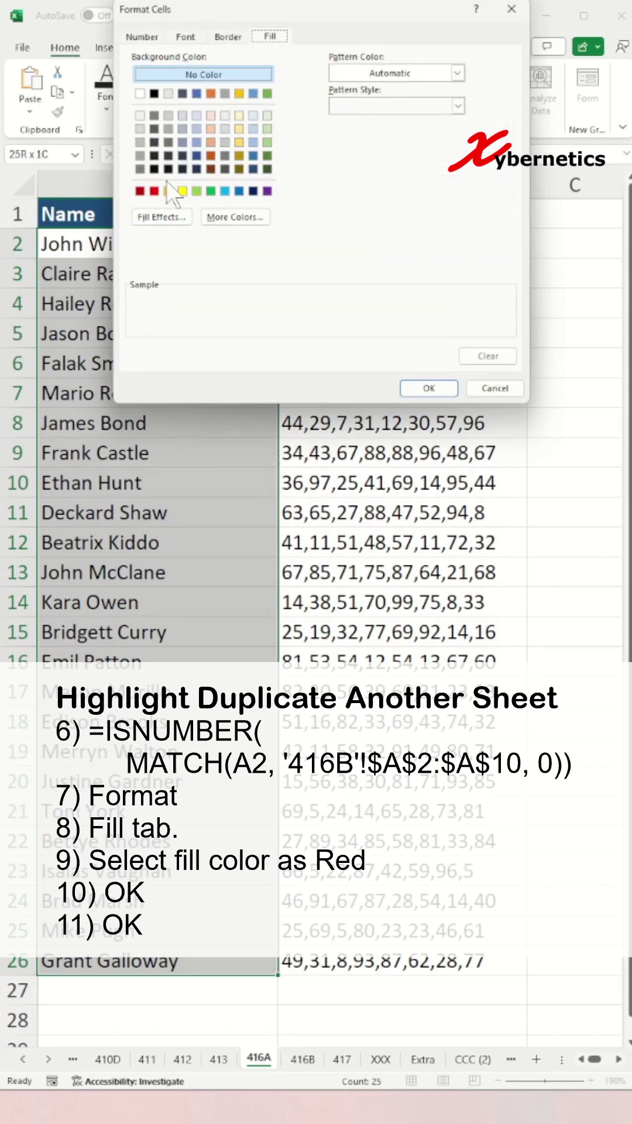
left_click(153, 191)
left_click(429, 388)
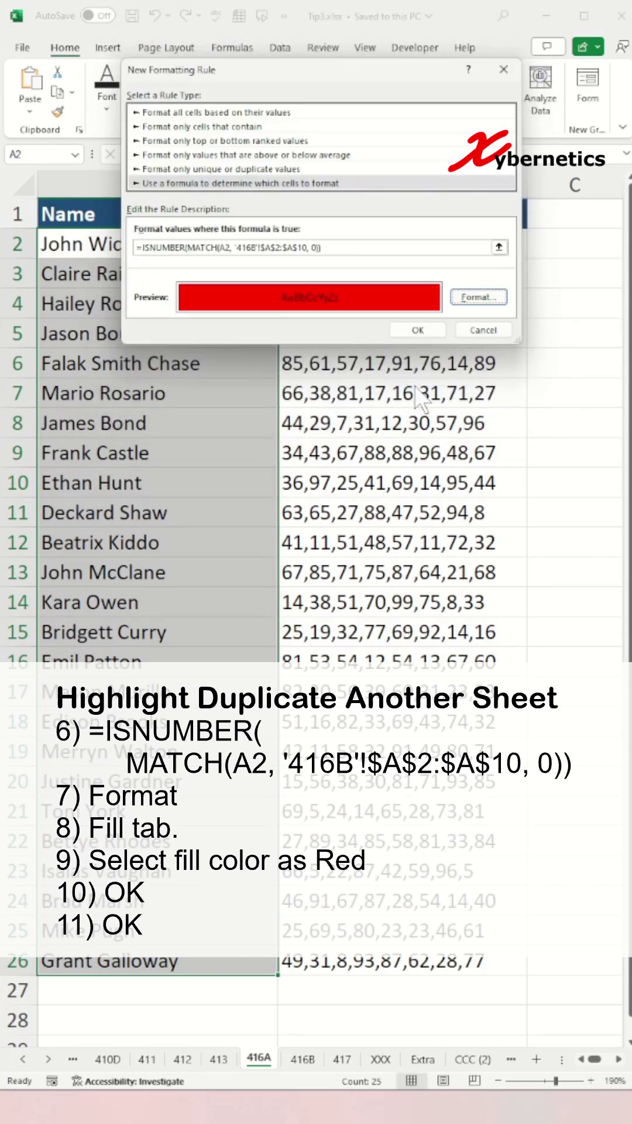
Step: Apply the red highlighting rule, deselect the range, and show sheet 416B for comparison
left_click(416, 330)
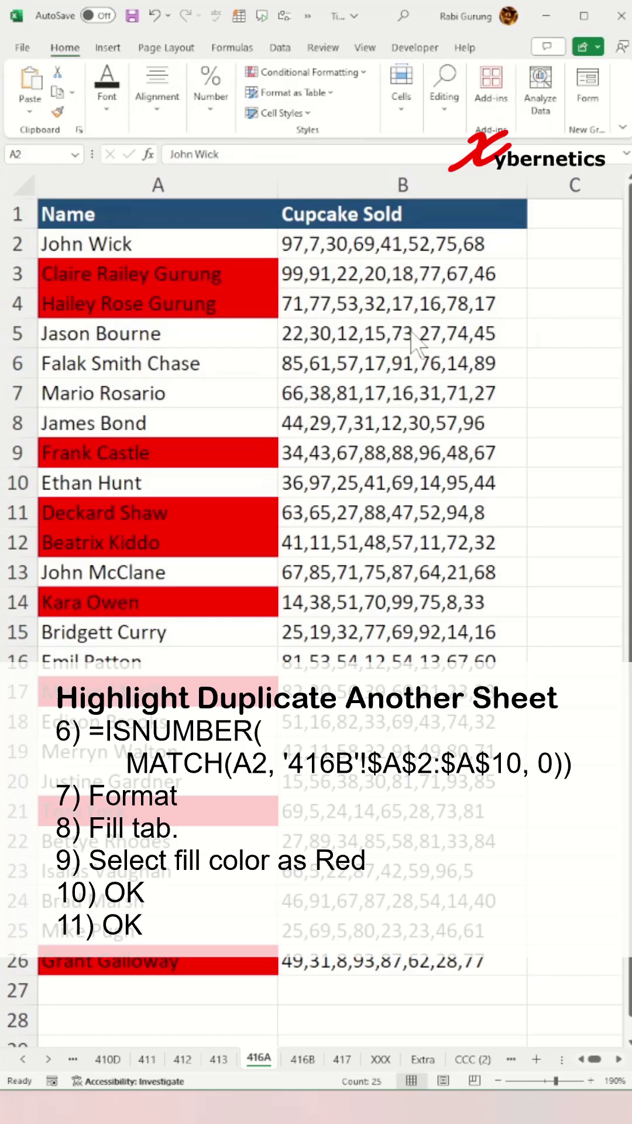
left_click(378, 360)
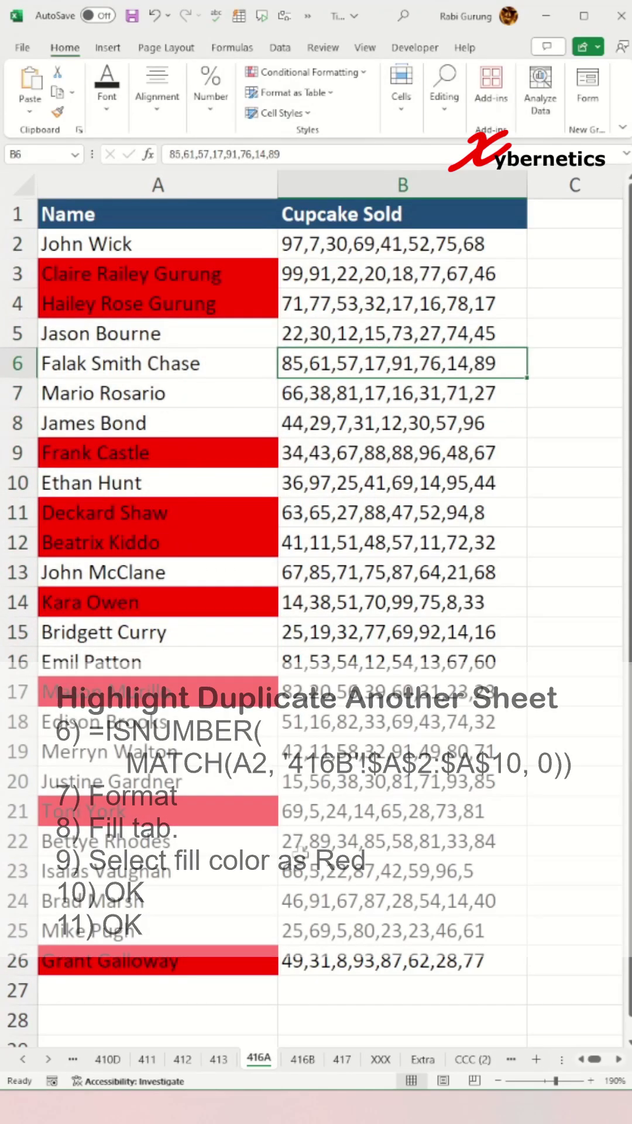
left_click(303, 1059)
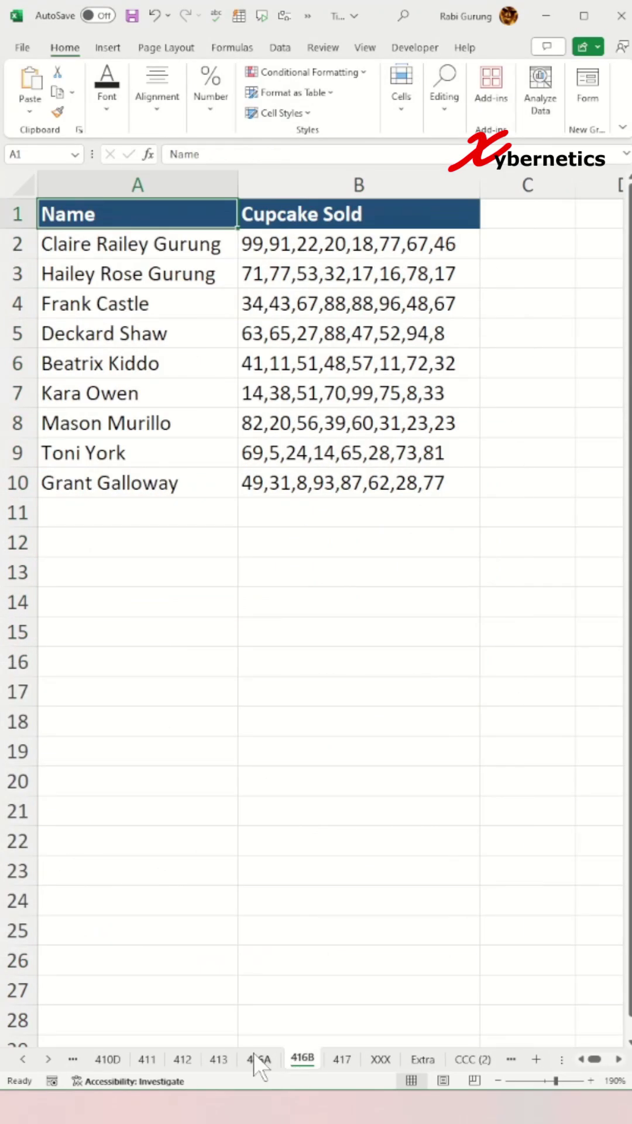